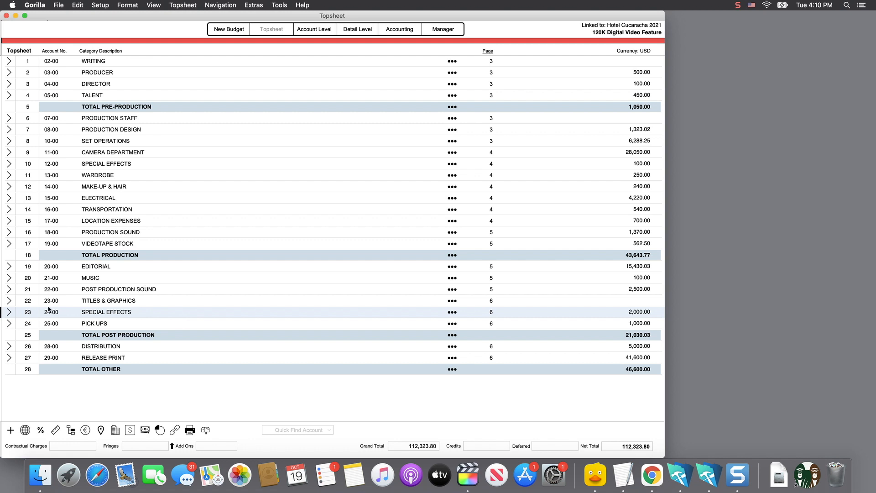
- Open the Visual effects supervisor detail under account 24-00 Special Effects and bring up the currency setup
{"action": "left_click", "coordinate": [9, 312]}
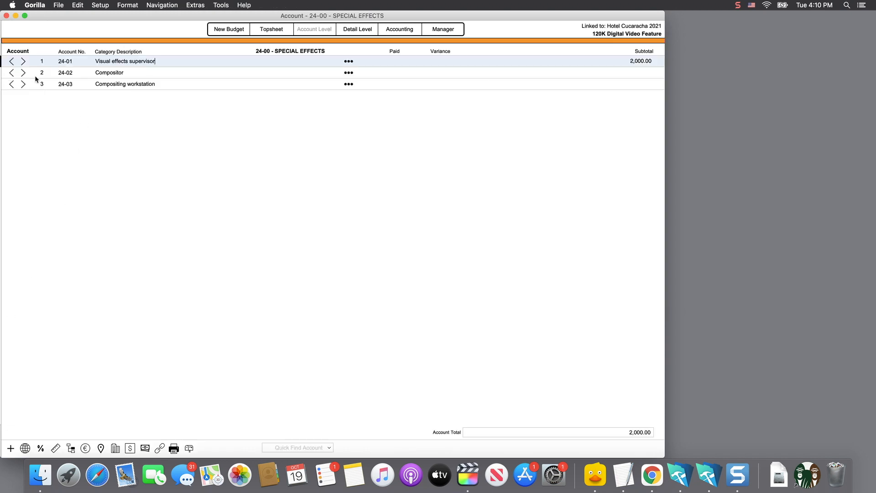
{"action": "left_click", "coordinate": [24, 62]}
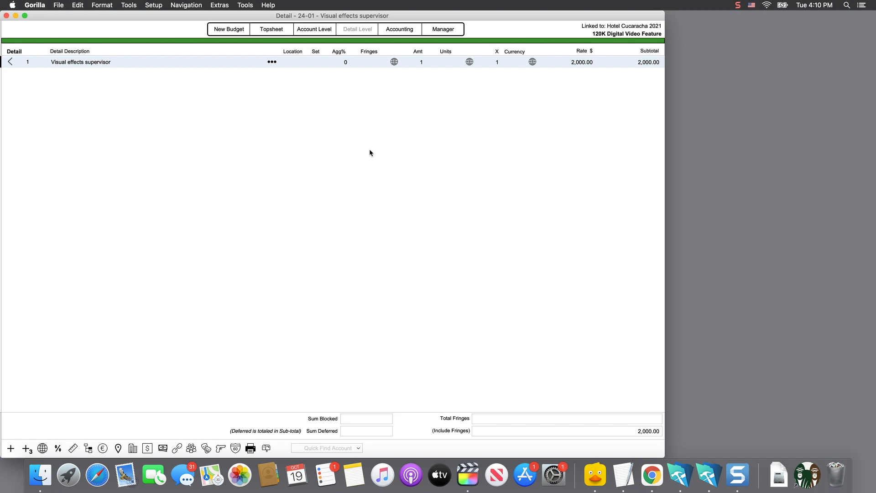
{"action": "left_click", "coordinate": [103, 448]}
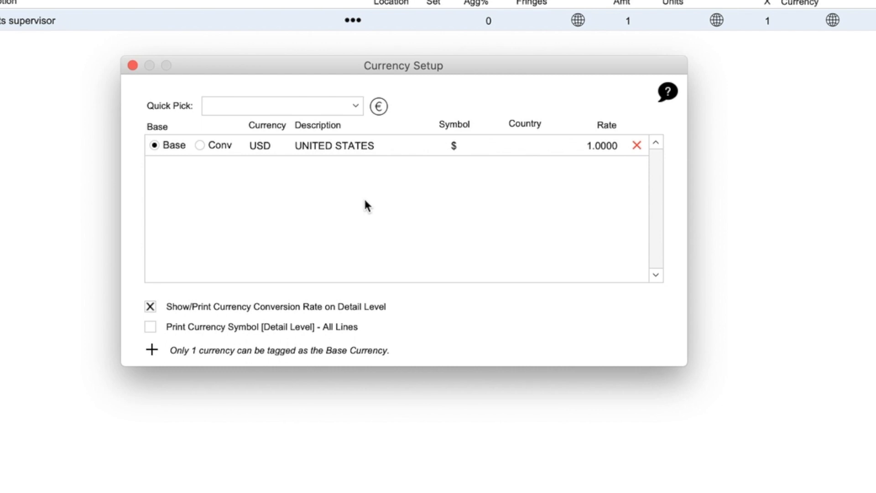
- Add the Canadian Dollar from the predefined currencies with a conversion rate of 1
{"action": "left_click", "coordinate": [269, 106]}
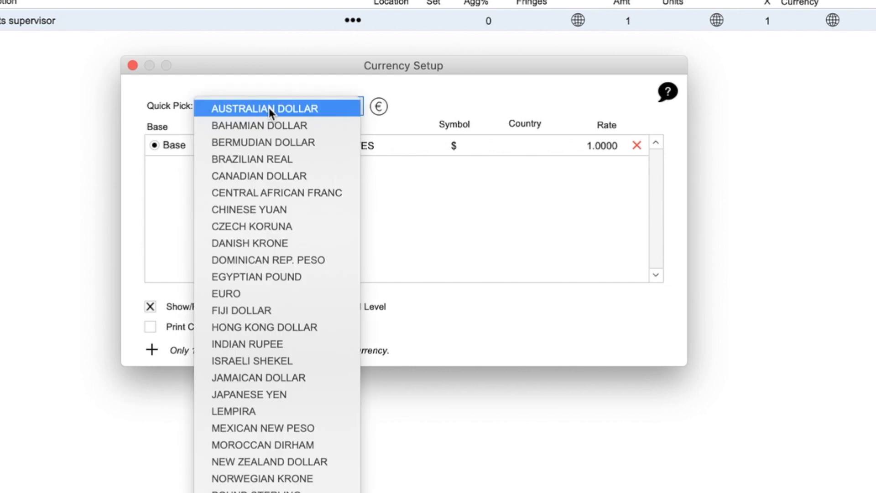
{"action": "left_click", "coordinate": [262, 174]}
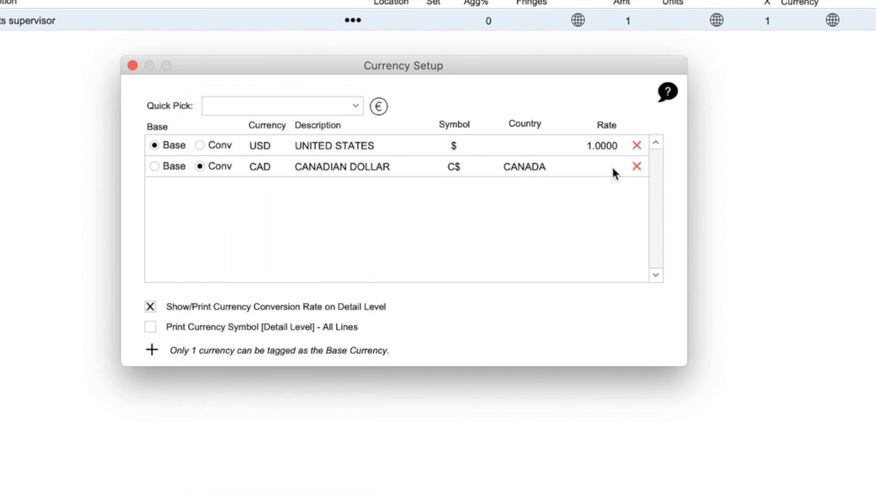
{"action": "left_click", "coordinate": [613, 168]}
{"action": "type", "text": "1"}
{"action": "left_click", "coordinate": [606, 207]}
{"action": "left_click", "coordinate": [155, 167]}
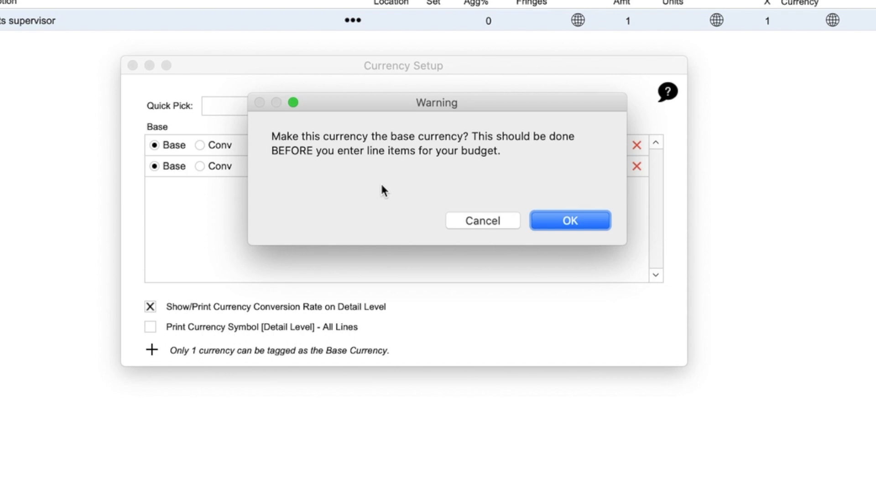
{"action": "left_click", "coordinate": [499, 221]}
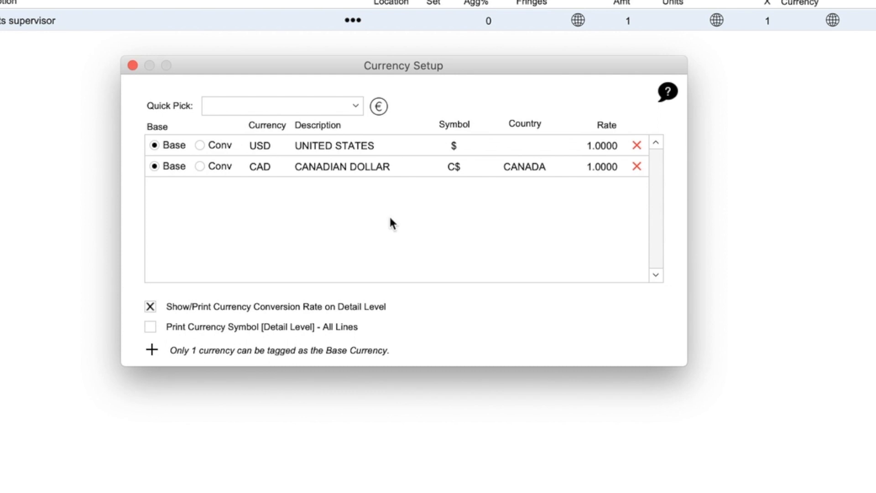
{"action": "left_click", "coordinate": [199, 166]}
- Add the Euro from the predefined currencies with a conversion rate of 0.9
{"action": "left_click", "coordinate": [307, 107]}
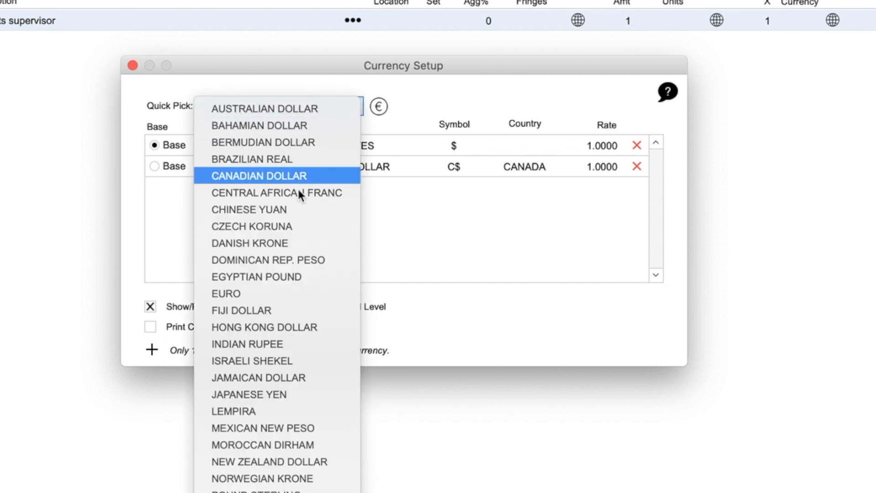
{"action": "left_click", "coordinate": [290, 293]}
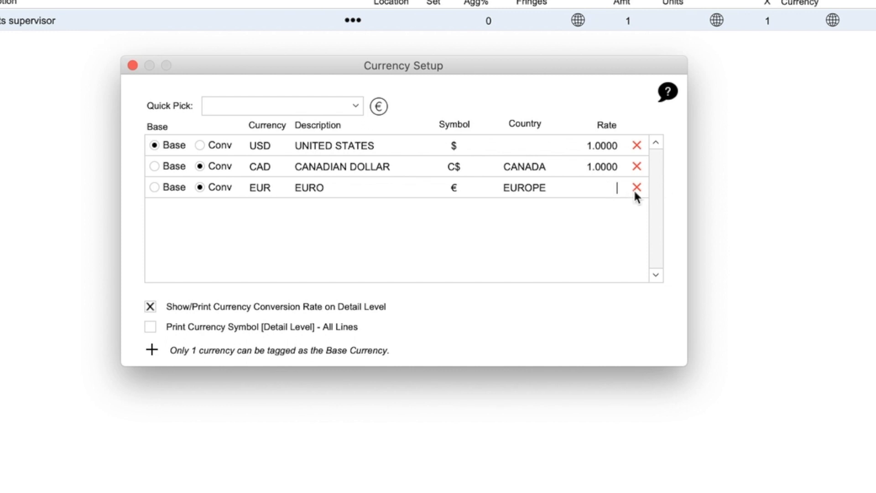
{"action": "type", "text": ".9"}
{"action": "key", "text": "Return"}
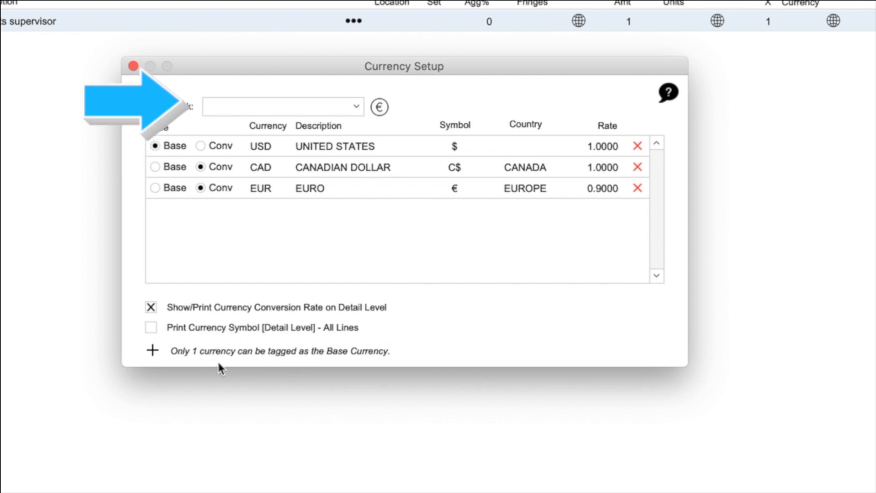
- Add a blank currency row and enter the code CNY and the description CHINESE YUAN
{"action": "left_click", "coordinate": [153, 350]}
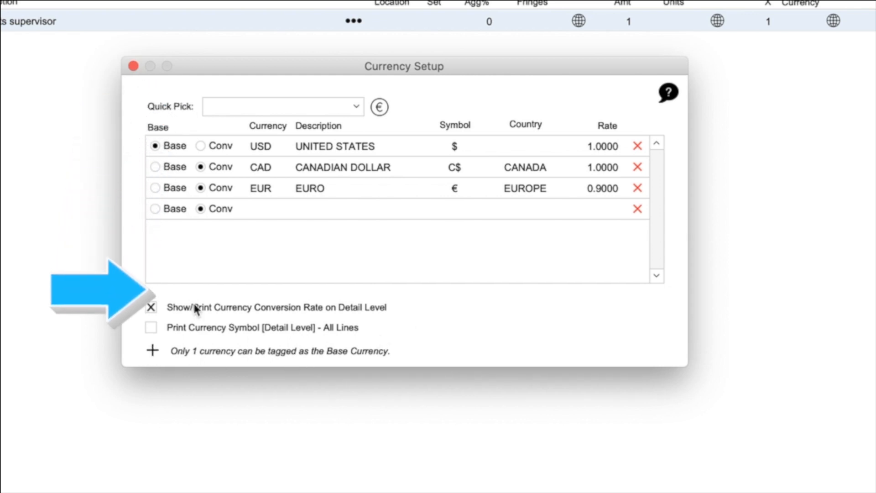
{"action": "left_click", "coordinate": [259, 209]}
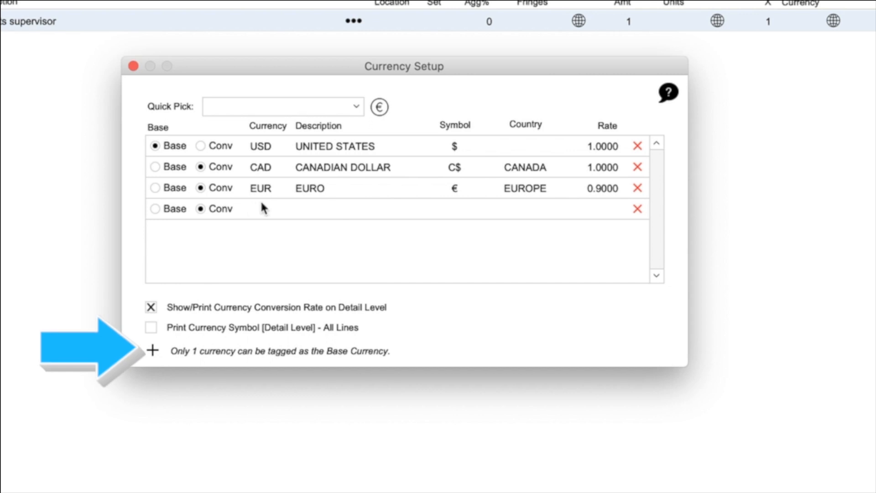
{"action": "type", "text": "CNY"}
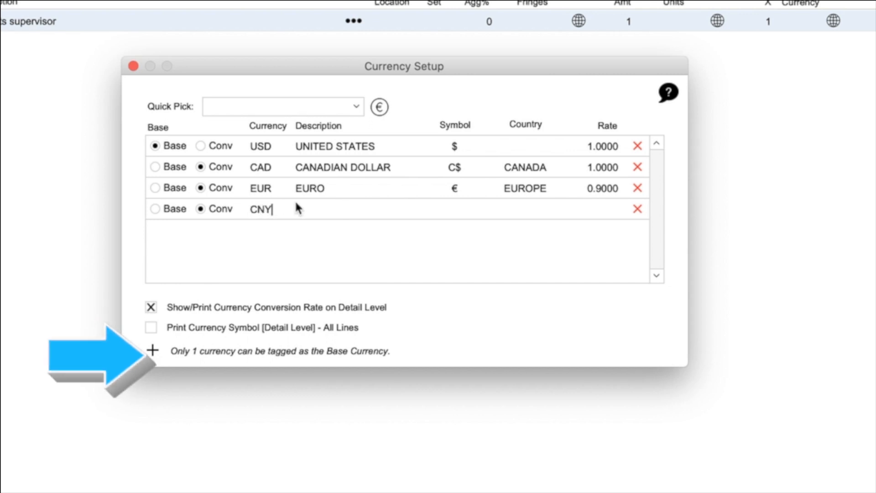
{"action": "left_click", "coordinate": [338, 208]}
{"action": "type", "text": "CH"}
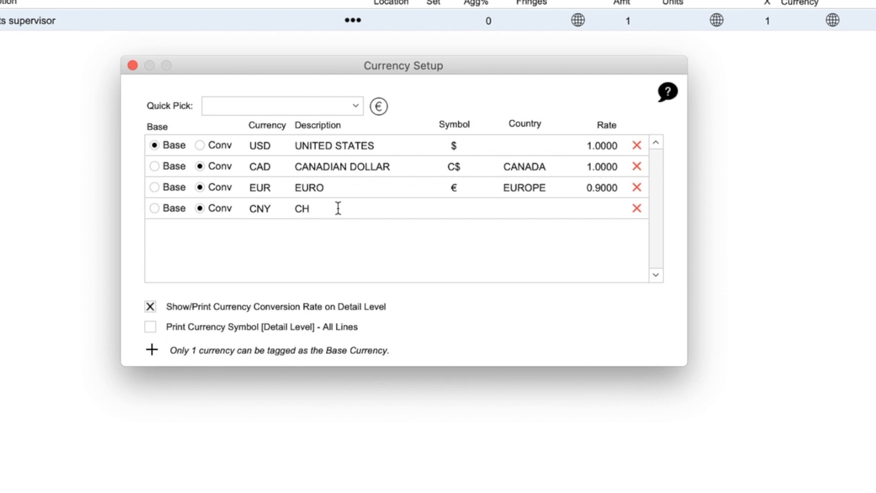
{"action": "type", "text": "INESE YUAN"}
- Complete the CNY row with symbol ¥, country CHINA and rate 6.4, and close the currency setup
{"action": "left_click", "coordinate": [453, 209]}
{"action": "type", "text": "¥"}
{"action": "left_click", "coordinate": [527, 208]}
{"action": "type", "text": "CHINA"}
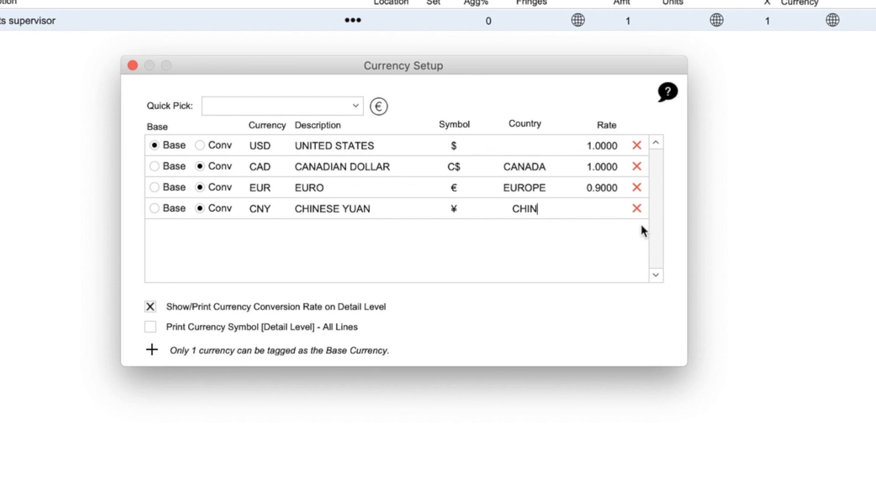
{"action": "left_click", "coordinate": [605, 208]}
{"action": "type", "text": "6.4"}
{"action": "key", "text": "Return"}
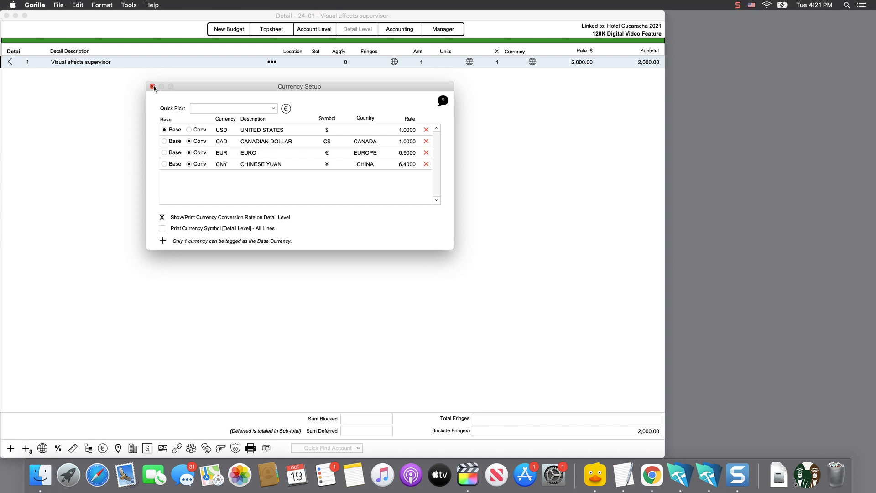
{"action": "left_click", "coordinate": [153, 87]}
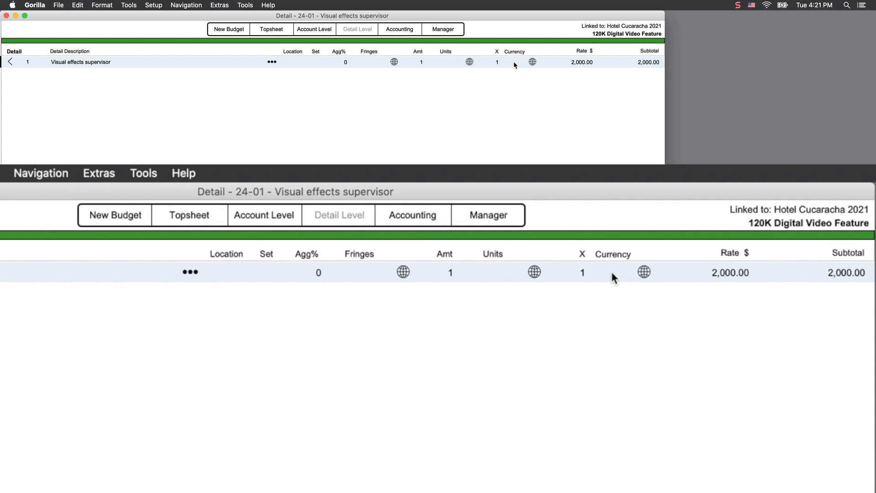
- Assign EUR as the currency of the Visual effects supervisor line, and switch it back to USD
{"action": "left_click", "coordinate": [514, 63]}
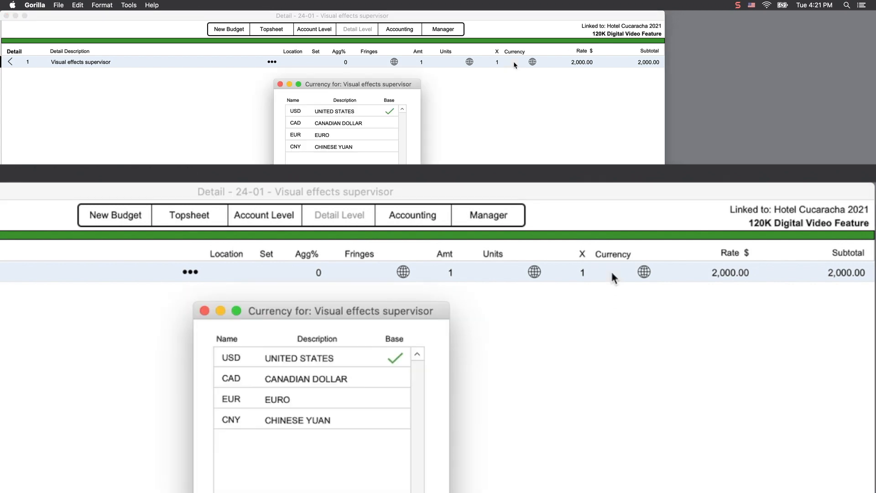
{"action": "double_click", "coordinate": [320, 134]}
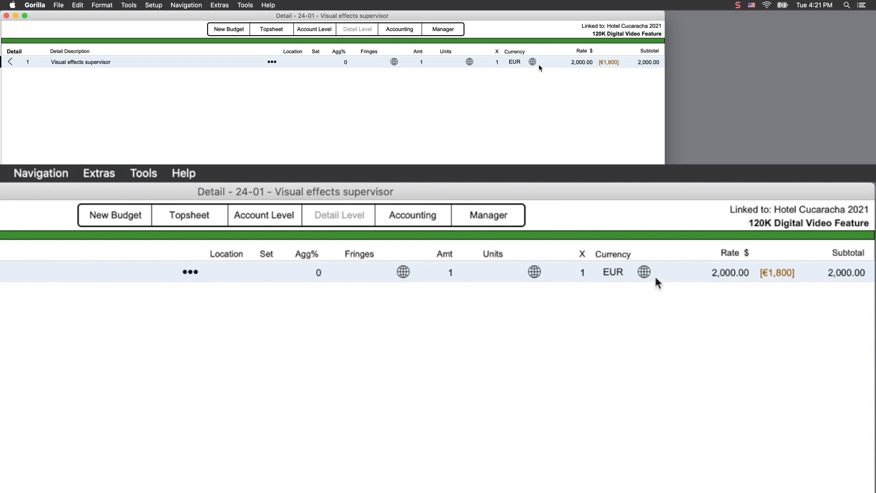
{"action": "left_click", "coordinate": [511, 68]}
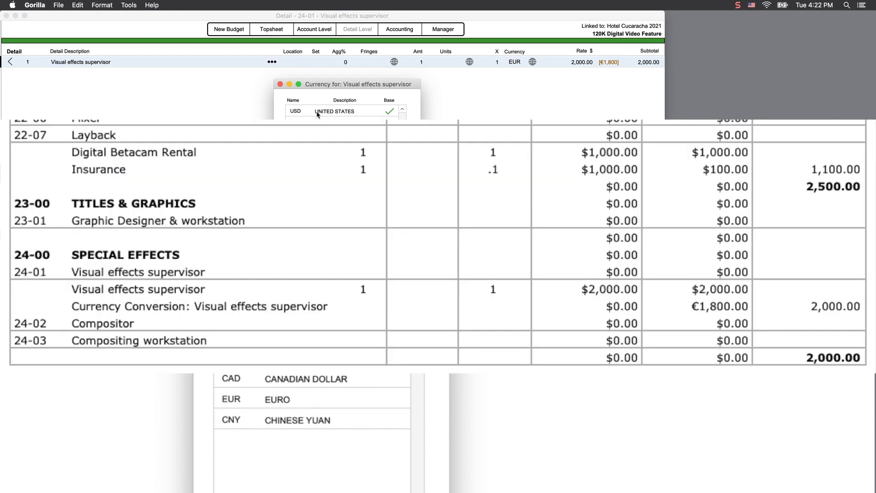
{"action": "double_click", "coordinate": [317, 113]}
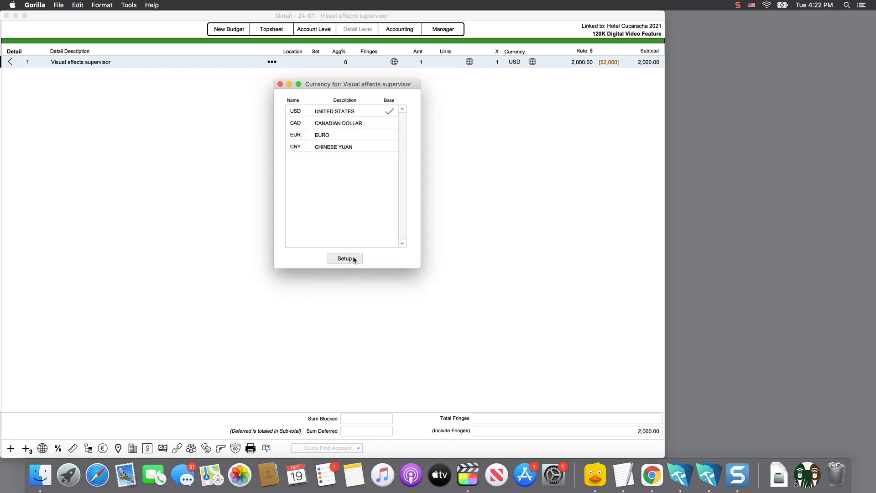
- Run the budget currency conversion from the currency setup and update the Topsheet accounts and totals to the new currency
{"action": "left_click", "coordinate": [345, 259]}
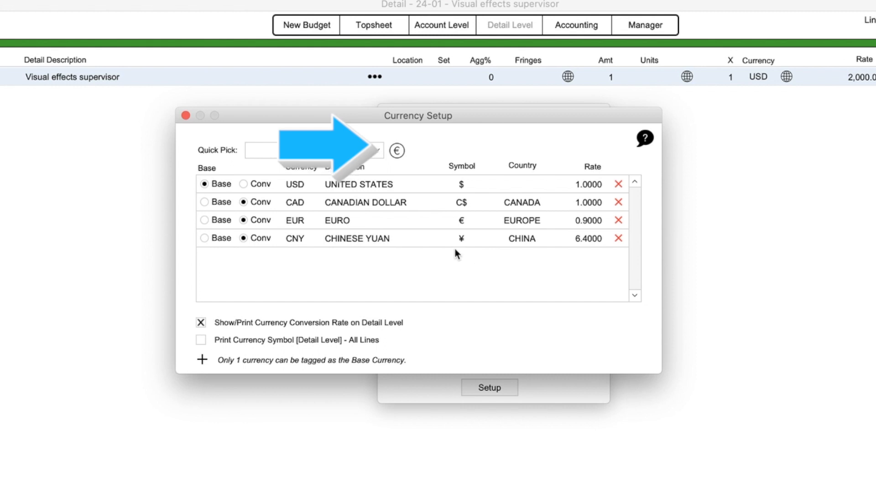
{"action": "left_click", "coordinate": [398, 152]}
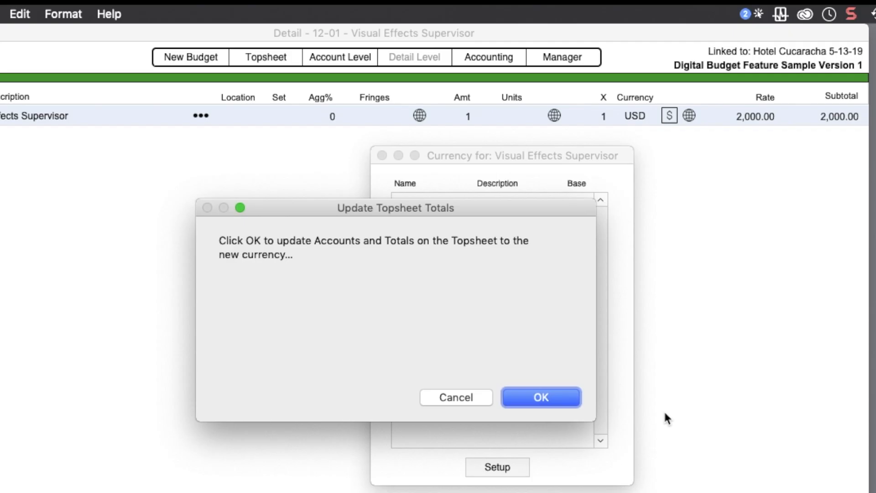
{"action": "left_click", "coordinate": [523, 396]}
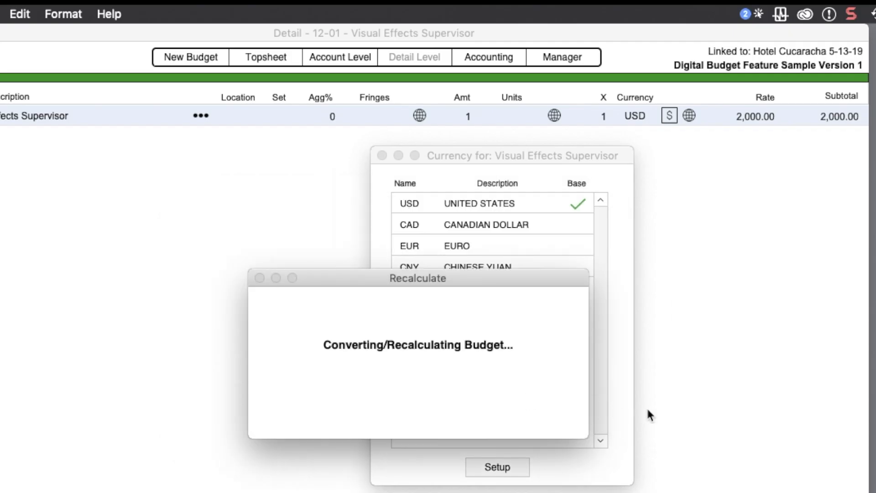